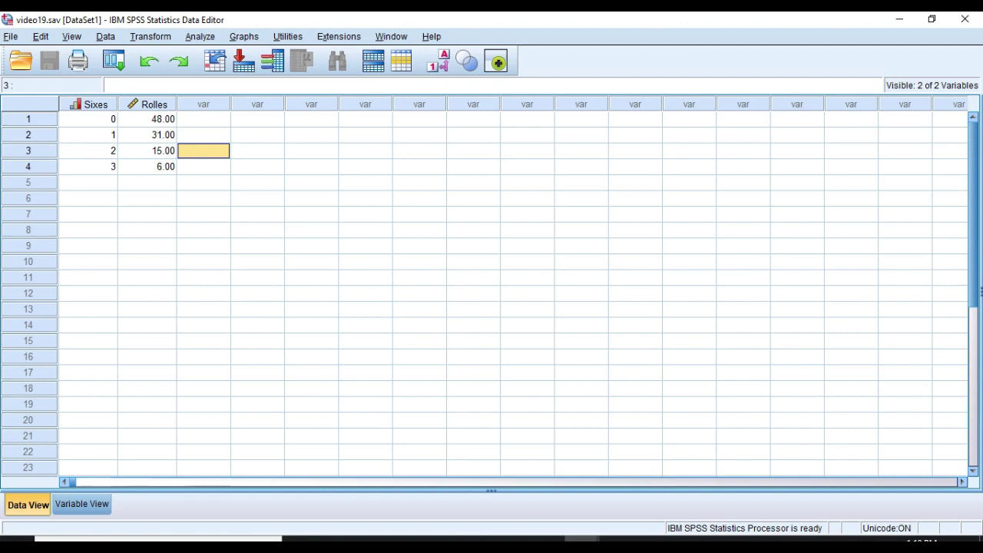
click(147, 119)
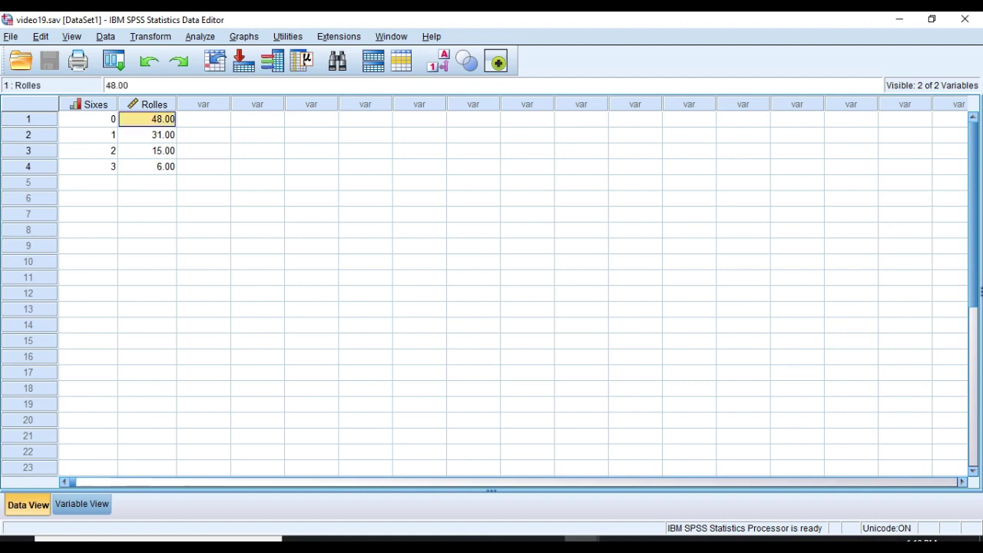
click(89, 119)
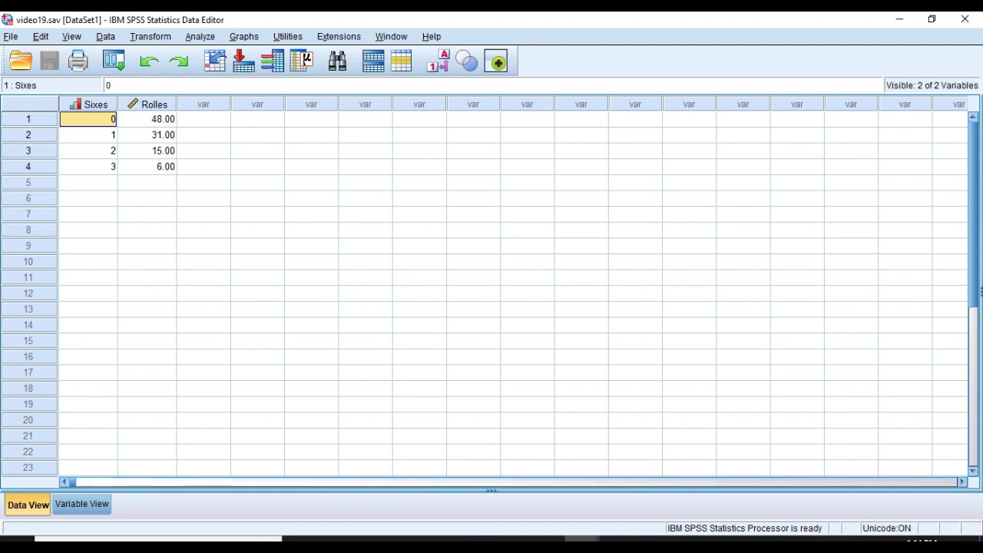
- Weight the cases by the frequency variable Rolles
key(alt+d)
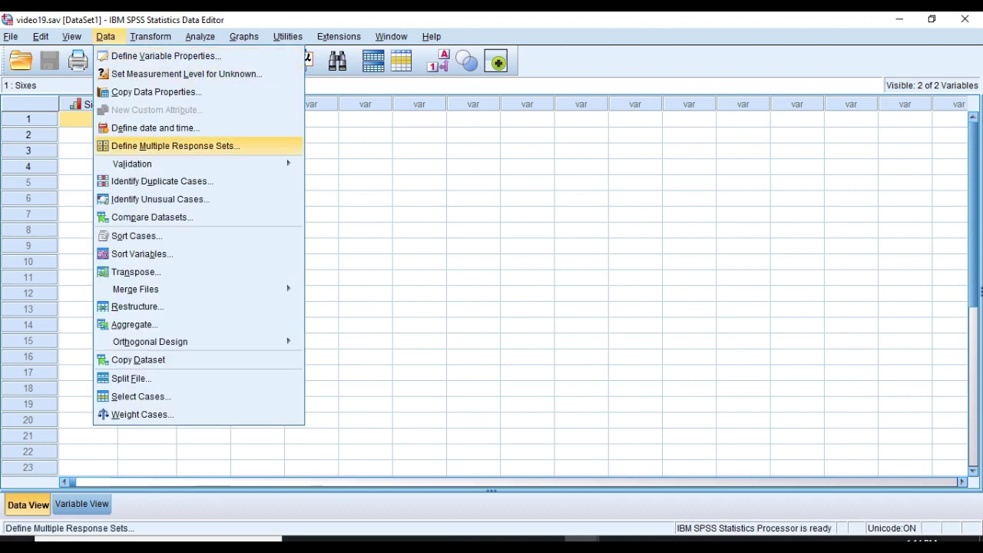
key(Down)
key(Down)
key(Down)
key(Down)
key(Down)
key(Down)
key(Down)
key(Down)
key(Down)
key(Down)
key(Down)
key(Down)
key(Down)
key(Down)
key(Down)
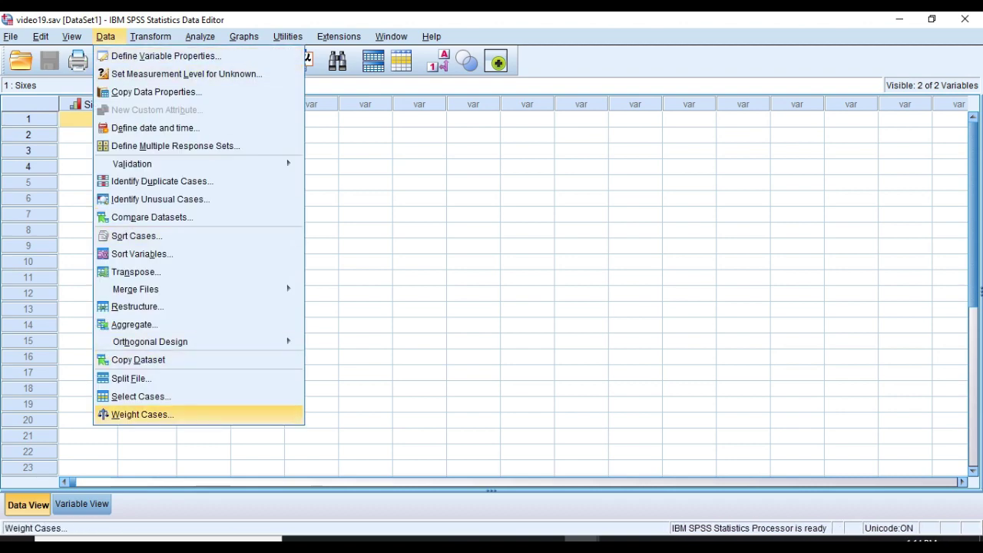
key(Return)
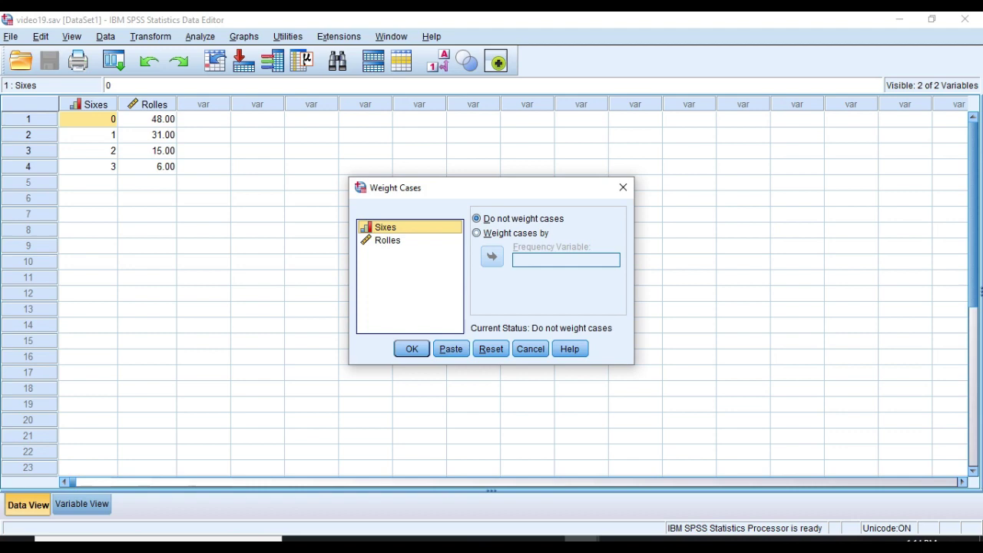
click(387, 240)
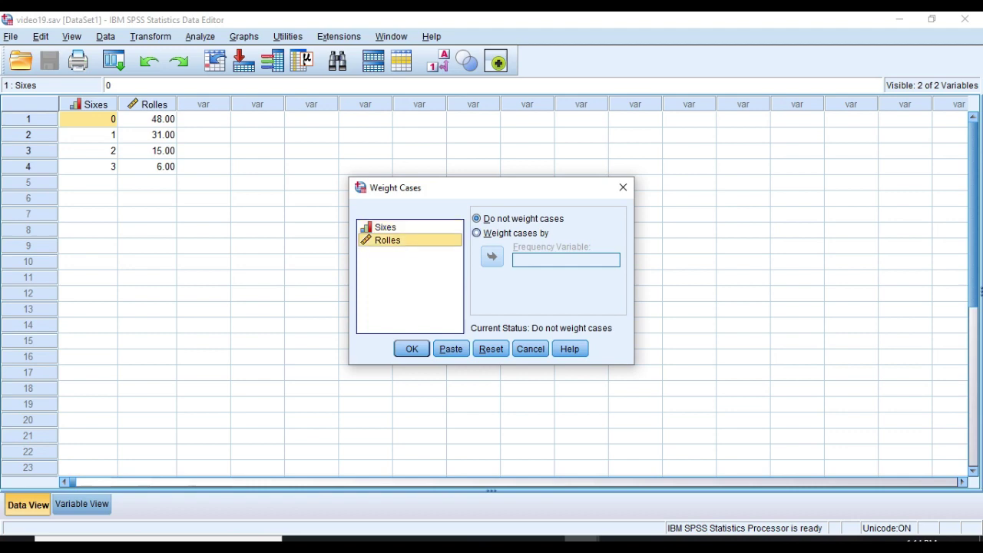
click(477, 233)
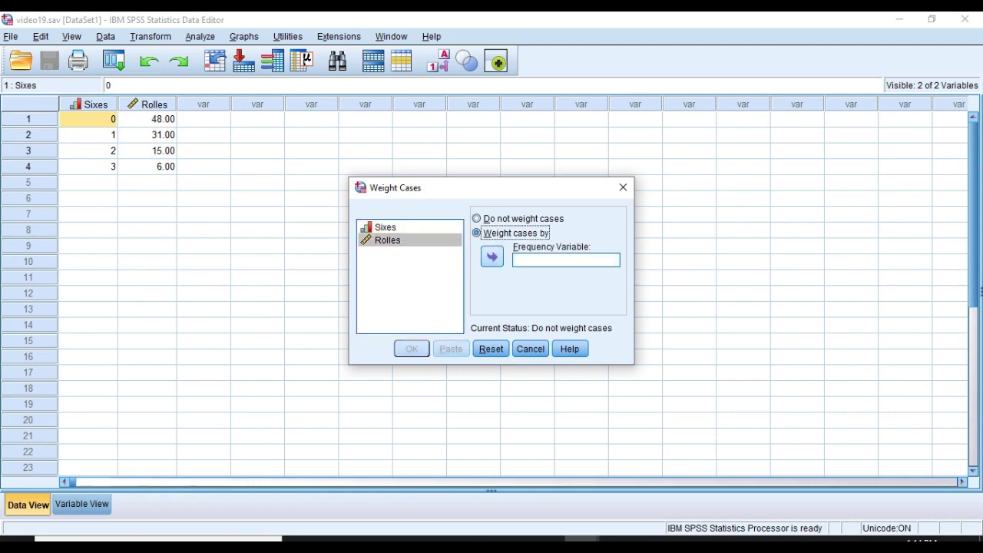
click(492, 256)
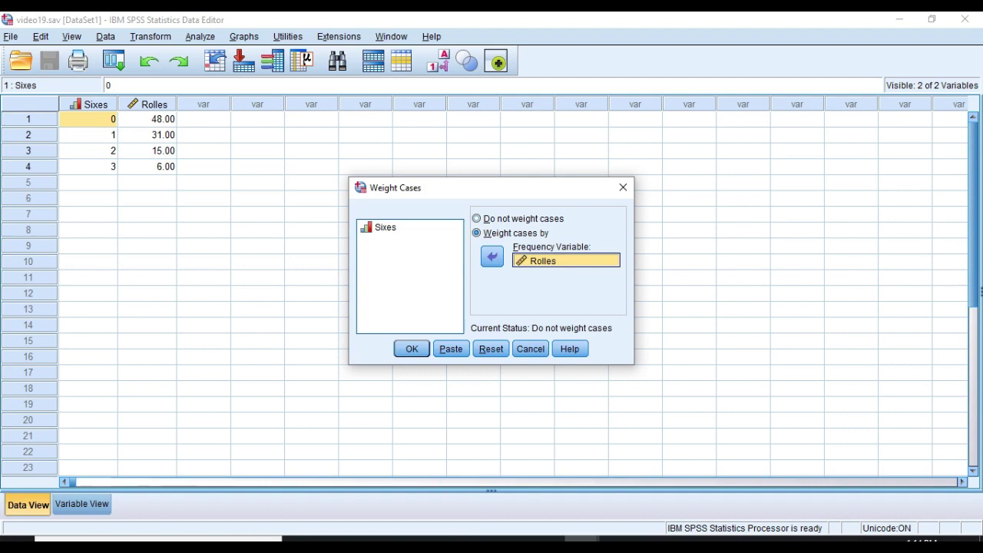
key(Return)
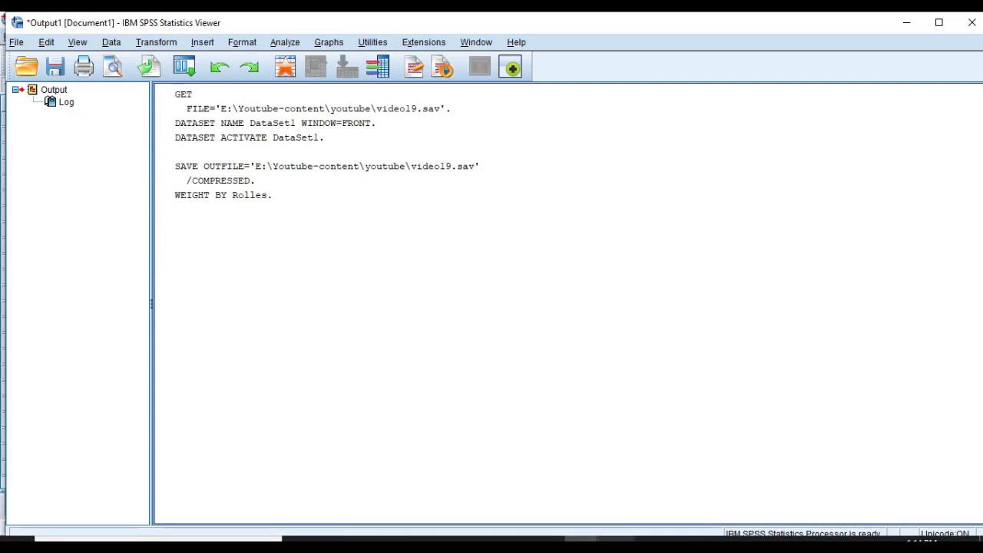
- Return to the video19.sav data and set up a legacy nonparametric Chi-square test with Sixes as the test variable
mouse_move(582, 540)
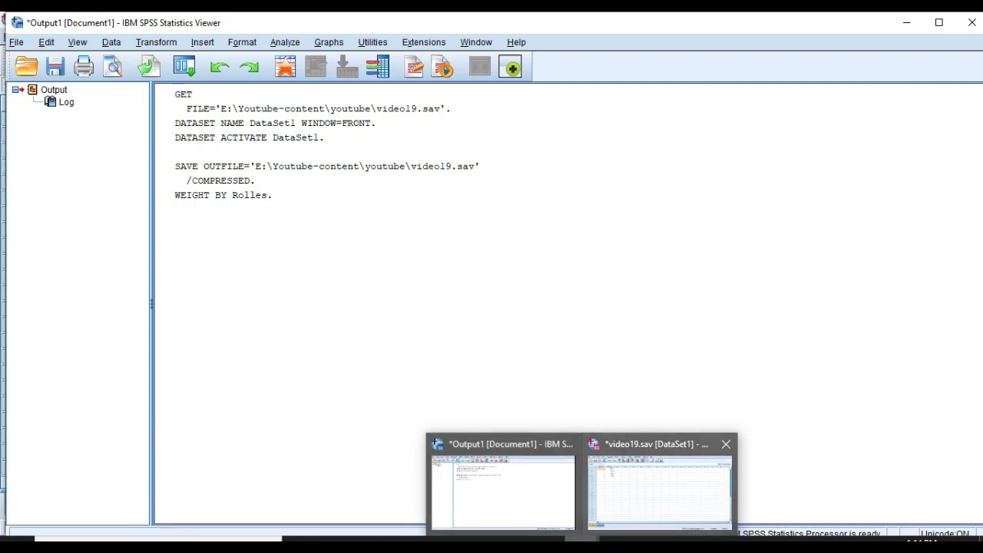
click(659, 488)
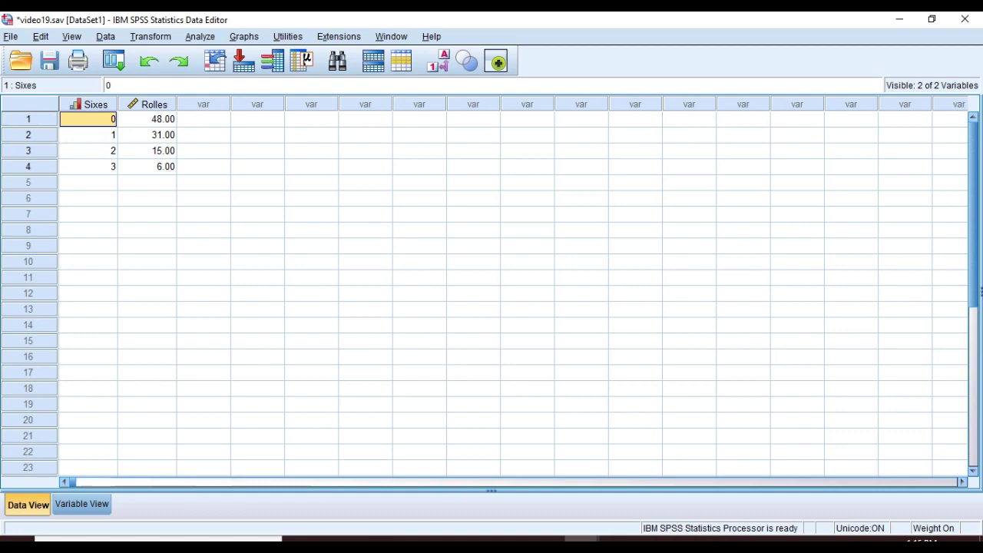
key(alt+a)
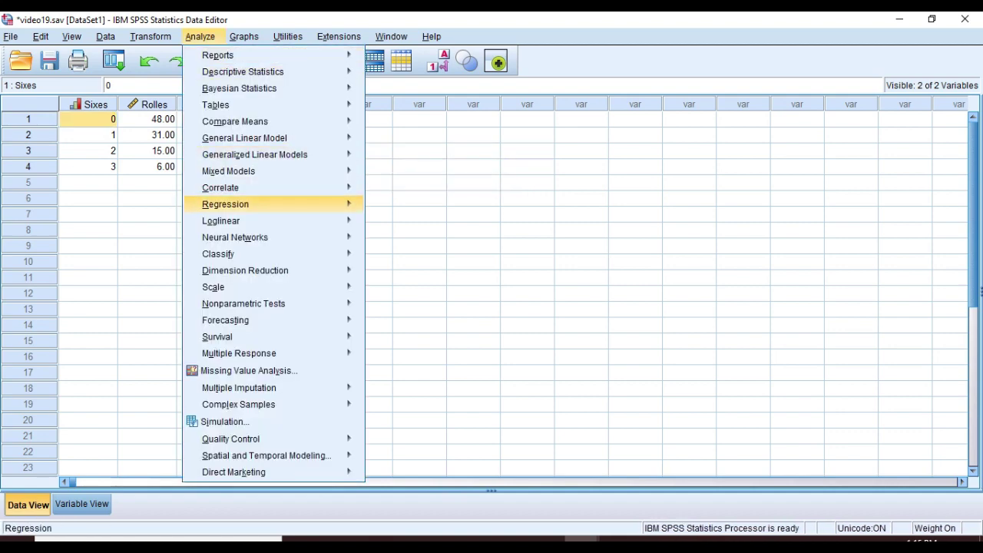
mouse_move(243, 303)
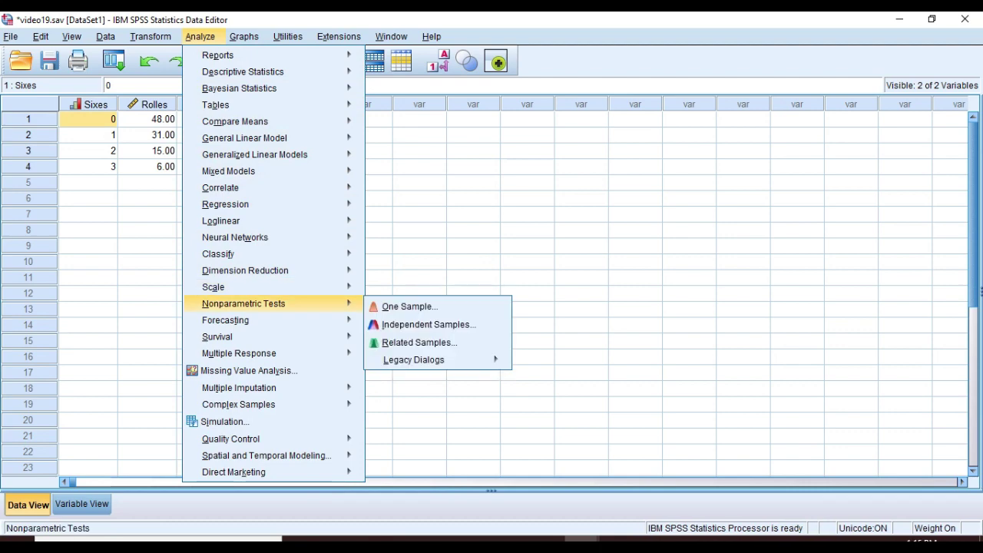
mouse_move(414, 359)
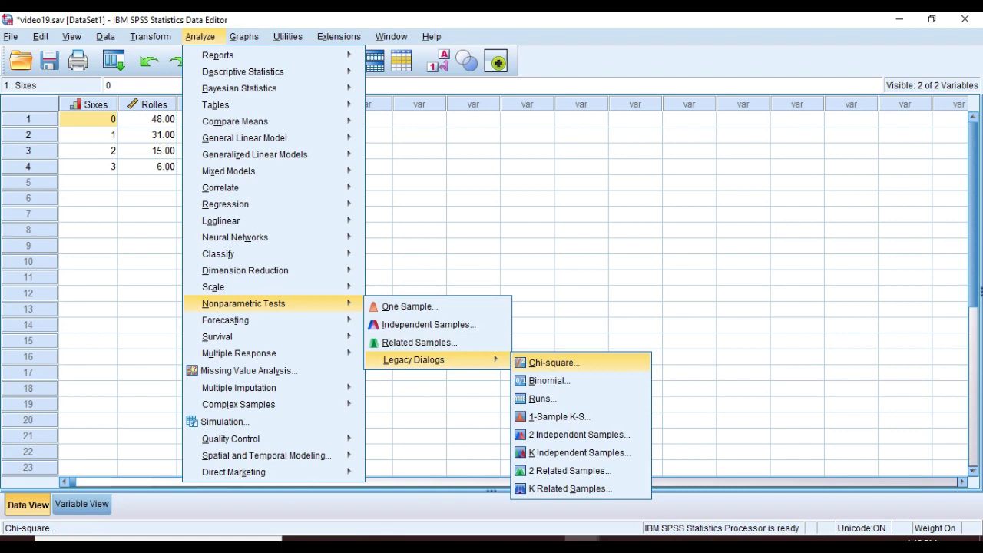
click(553, 363)
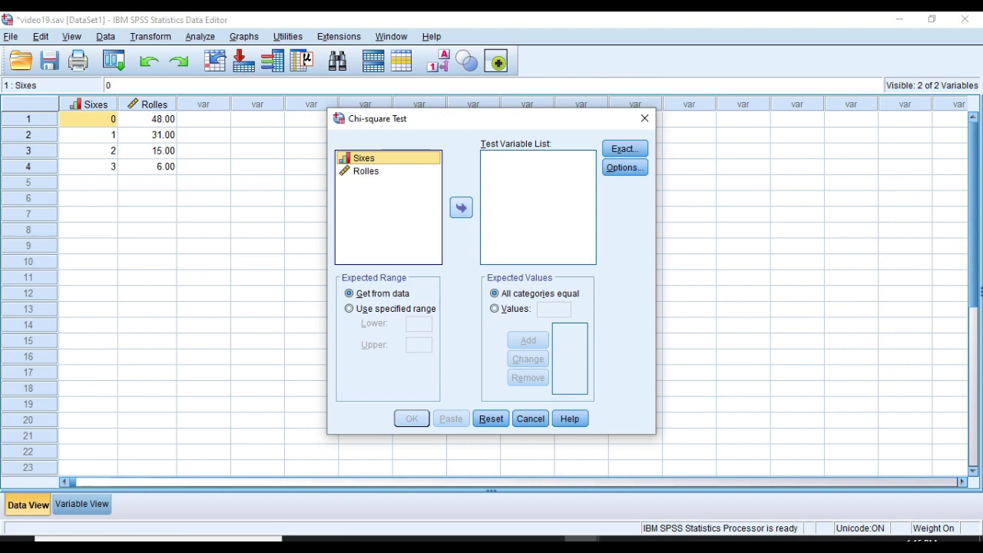
click(461, 208)
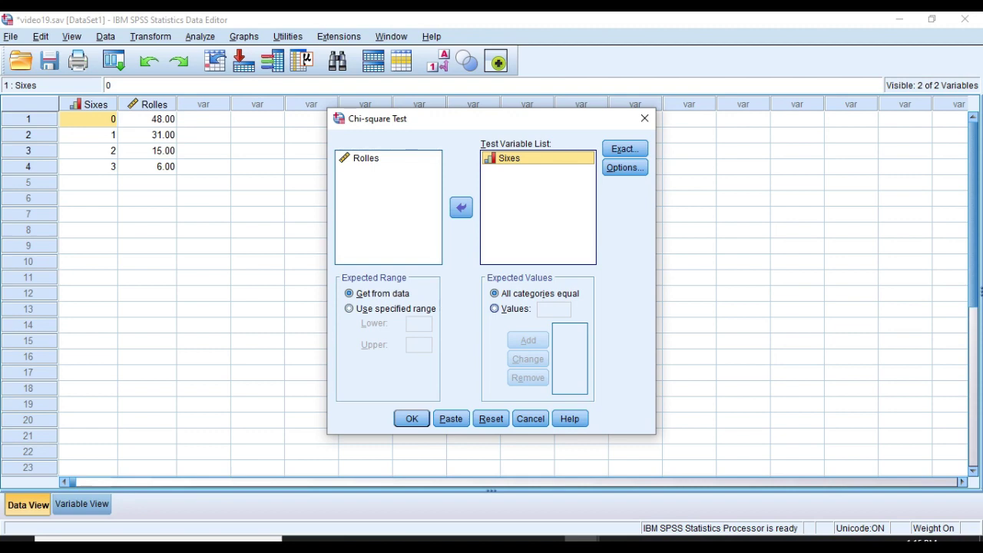
- Keep the expected values at all categories equal and run the chi-square test
click(495, 309)
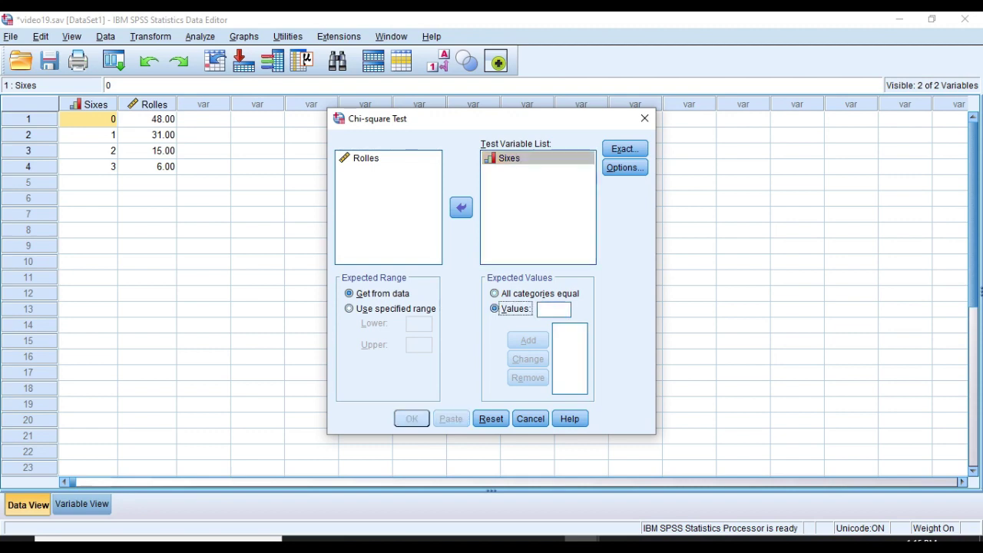
click(495, 294)
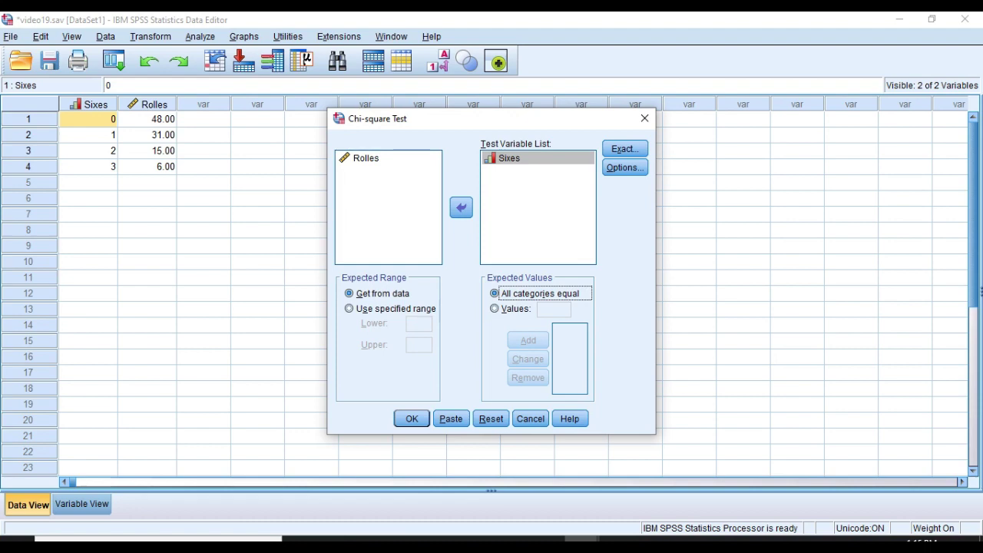
click(495, 308)
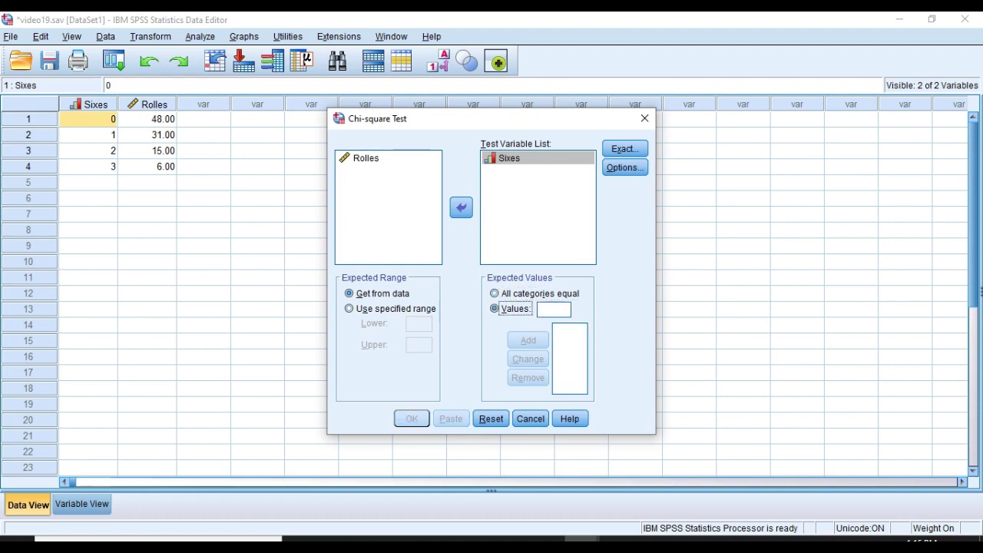
click(494, 293)
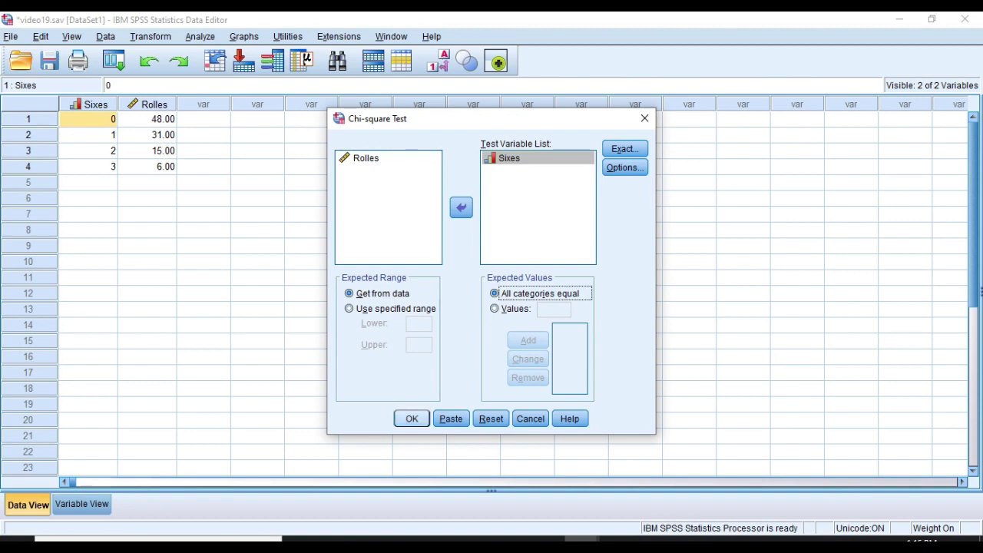
key(Return)
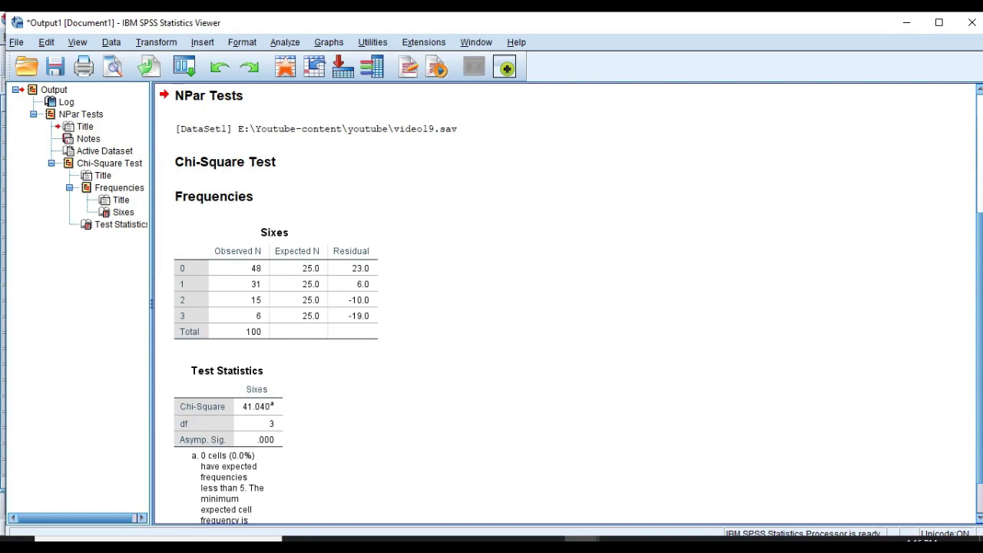
- Examine the Sixes frequencies table and the Test Statistics table in the chi-square output
click(277, 284)
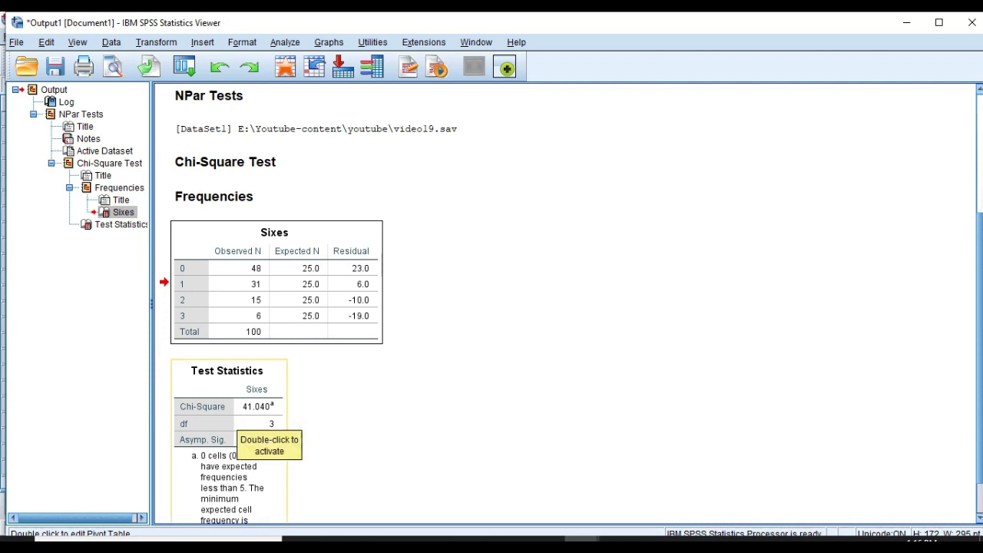
click(228, 415)
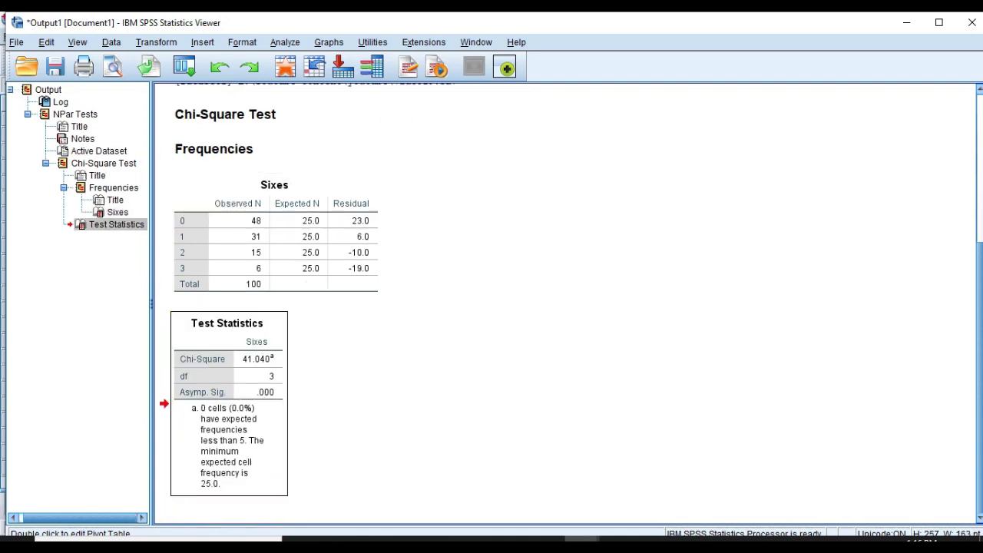